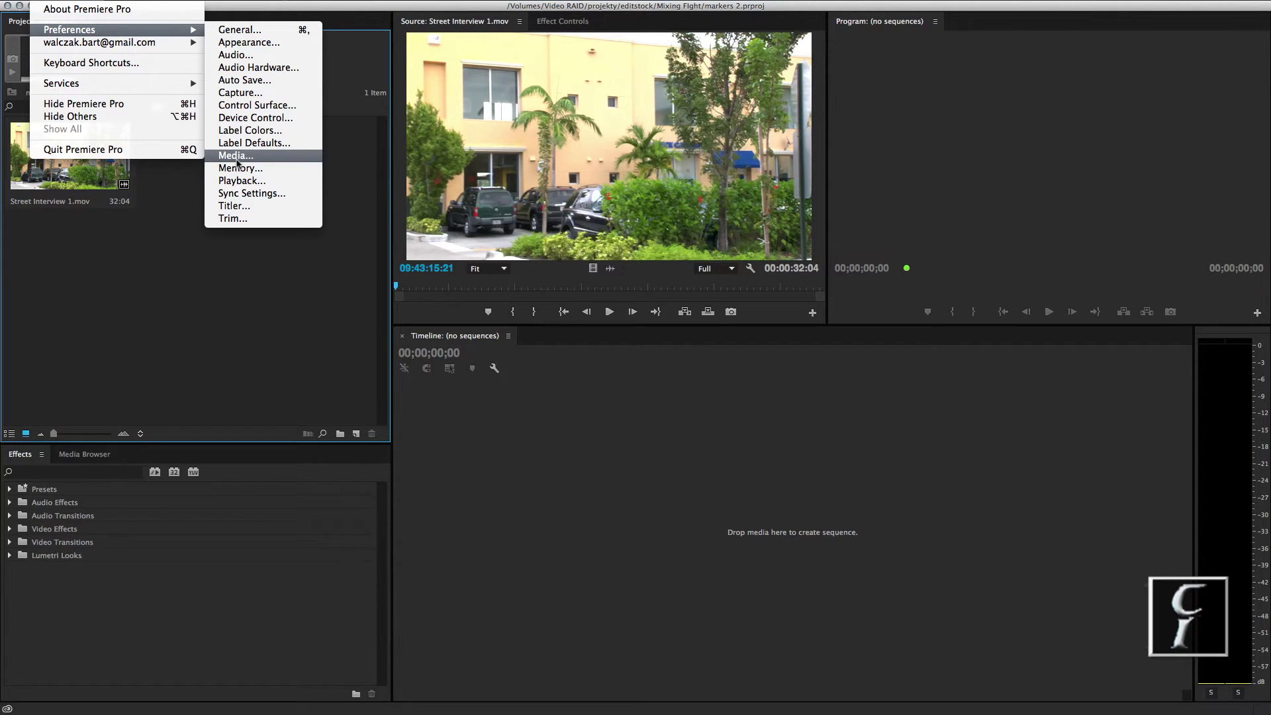
- Review the XMP-related options in the Media preferences and close the dialog with Write clip markers to XMP enabled
{"action": "left_click", "coordinate": [235, 159]}
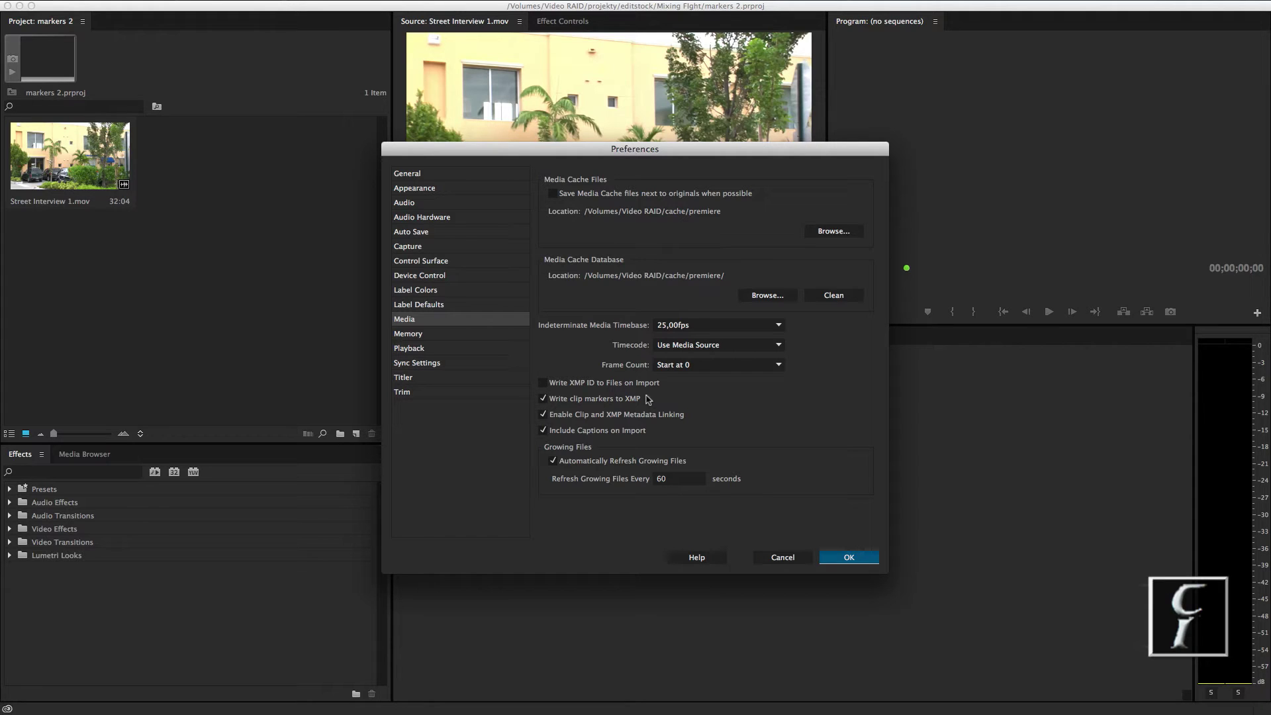
{"action": "left_click_drag", "start_coordinate": [682, 151], "coordinate": [618, 198]}
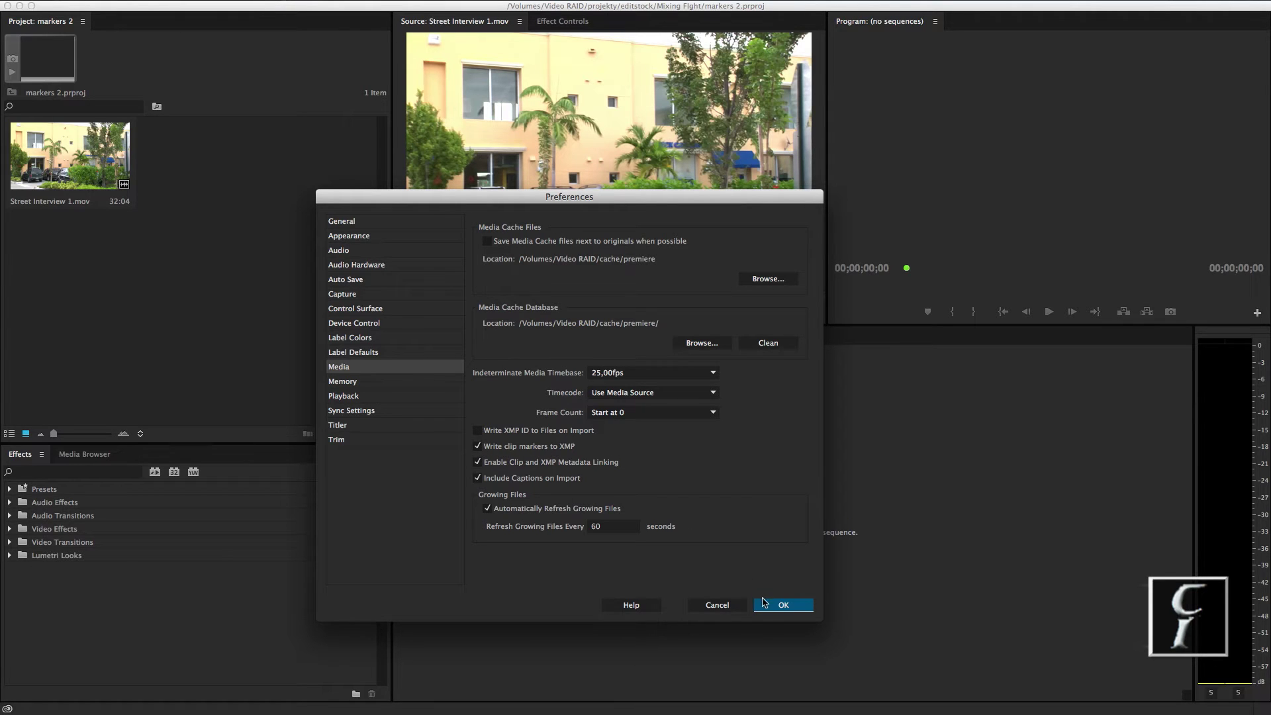
{"action": "left_click", "coordinate": [781, 605]}
- Add a marker at 09:43:26:18 to the Street Interview 1.mov source clip and save the project
{"action": "left_click", "coordinate": [538, 288]}
{"action": "left_click", "coordinate": [489, 311]}
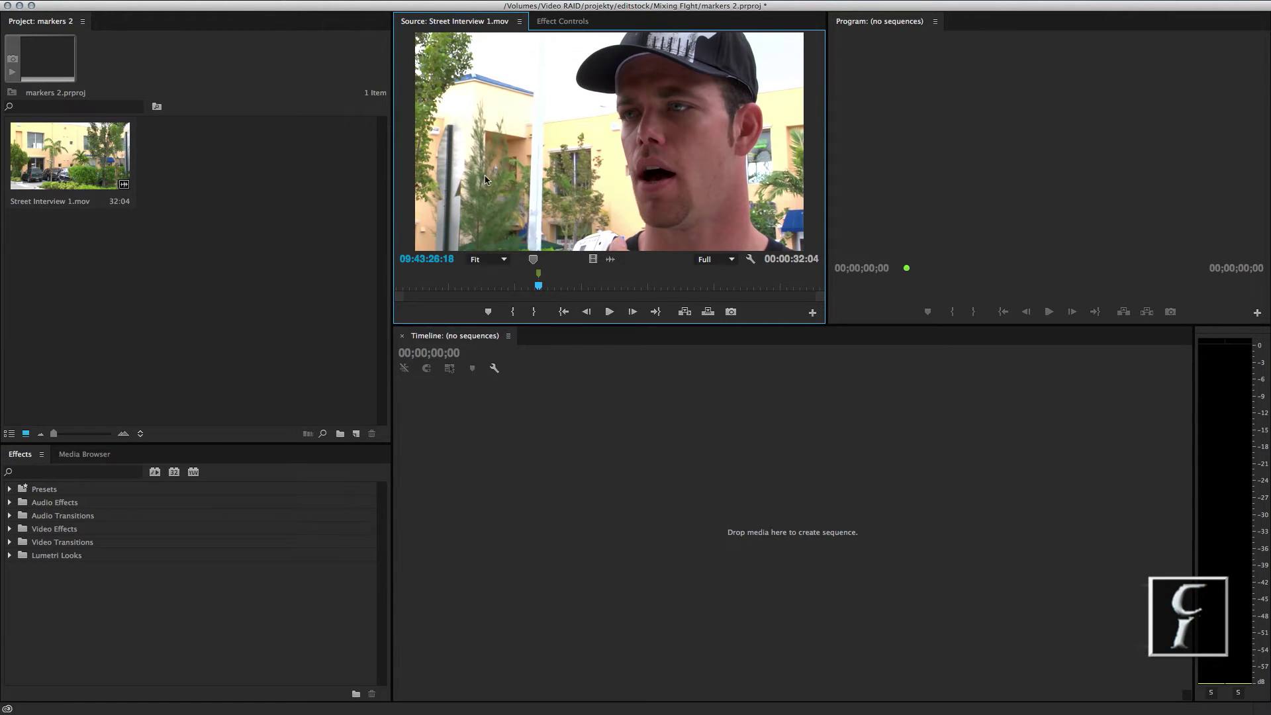
{"action": "key", "text": "super+s"}
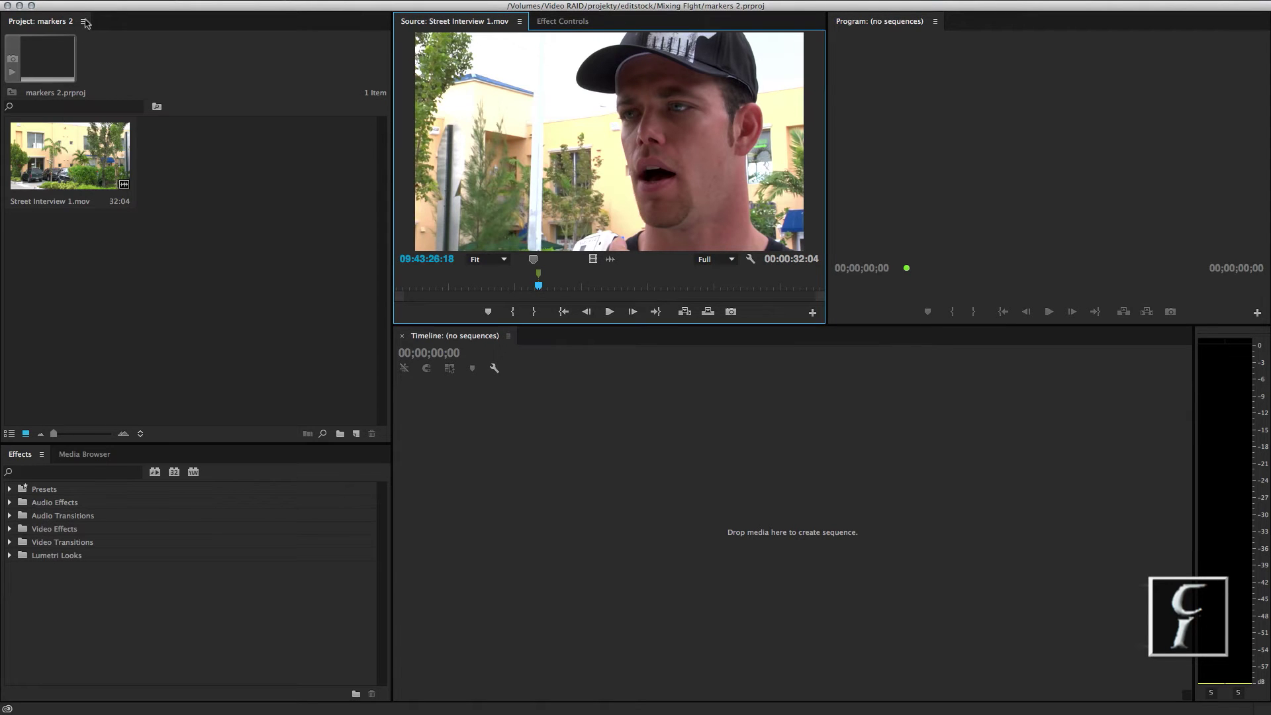
- Open the recent project markers 1.prproj and clear all markers from the Street Interview 1.mov source clip
{"action": "left_click", "coordinate": [109, 1]}
{"action": "mouse_move", "coordinate": [266, 36]}
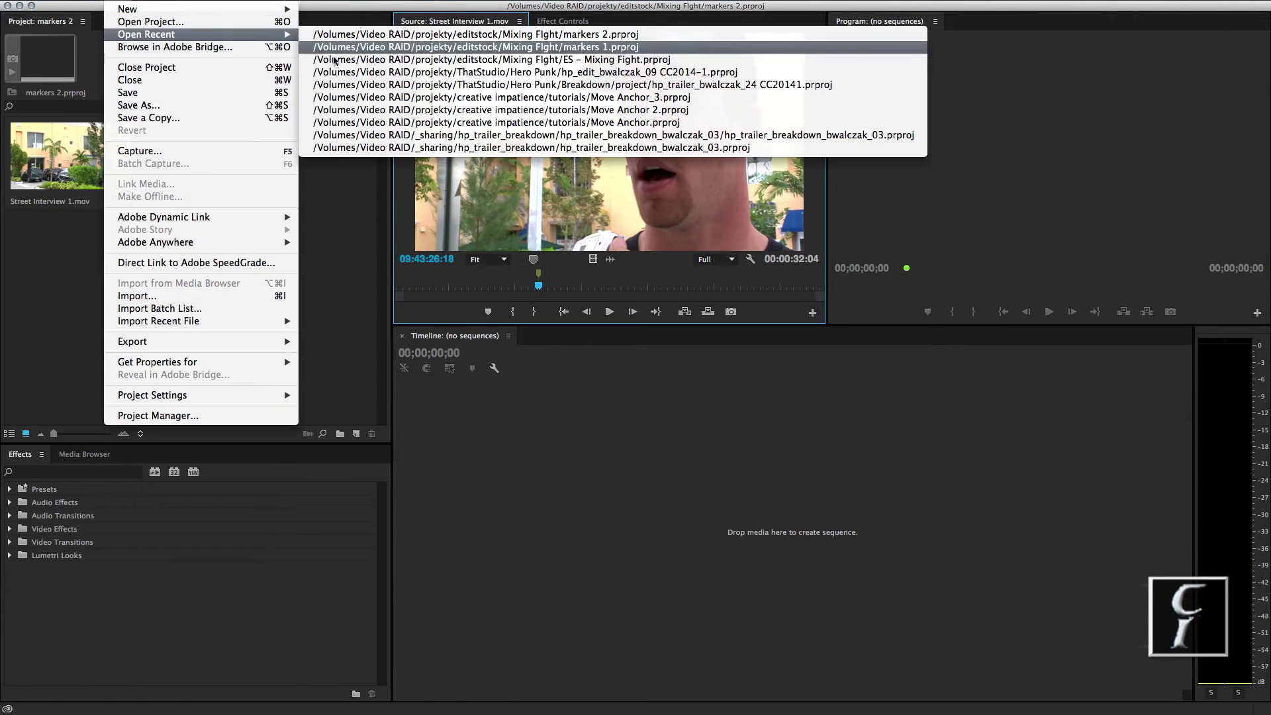
{"action": "left_click", "coordinate": [334, 47]}
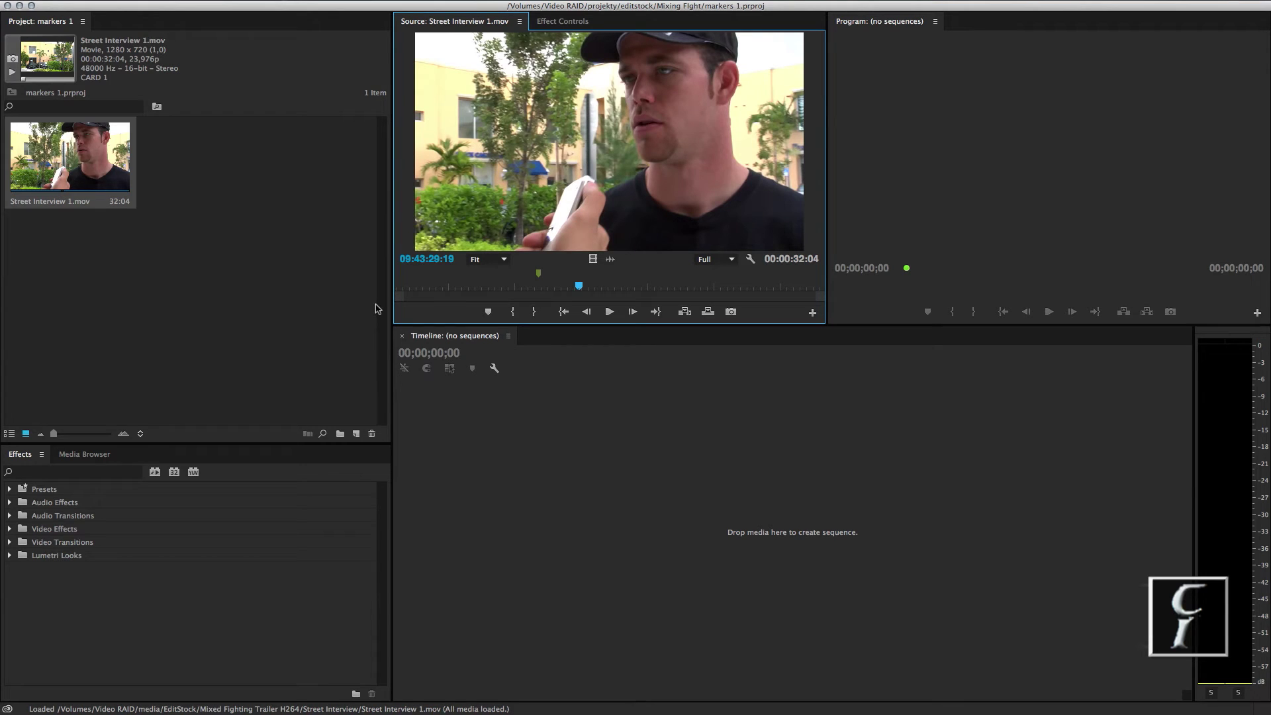
{"action": "right_click", "coordinate": [537, 274]}
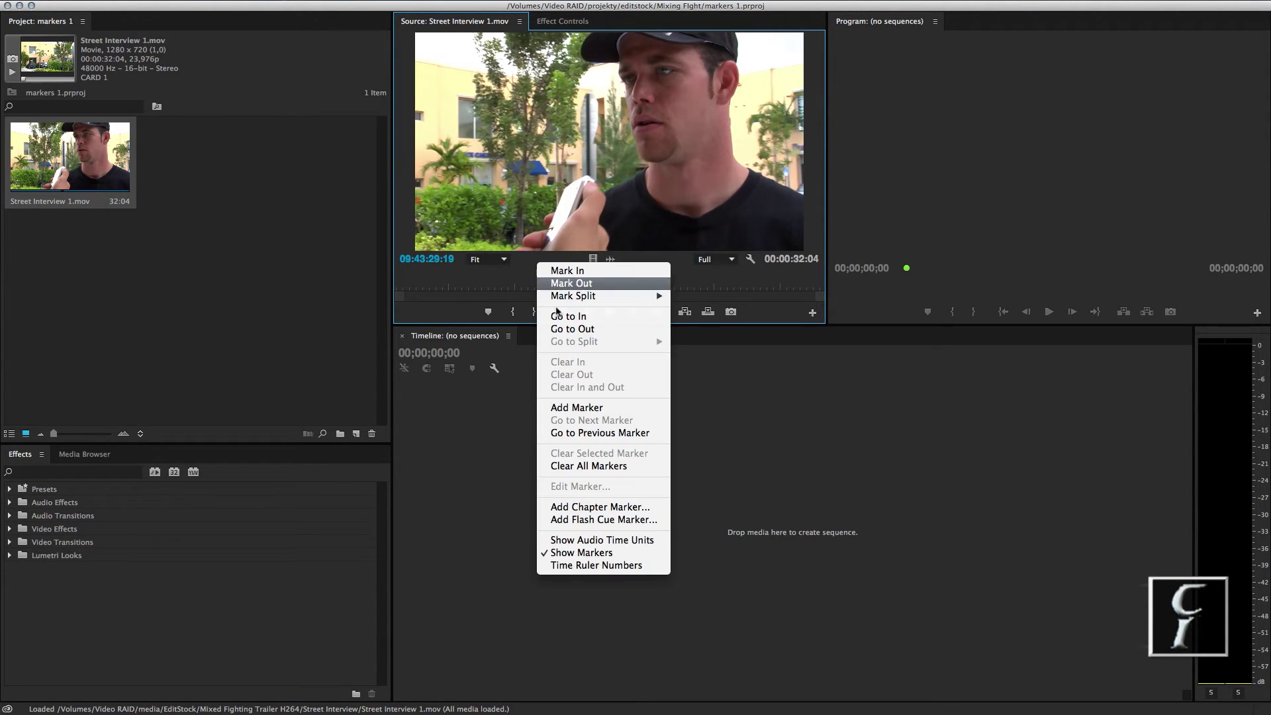
{"action": "left_click", "coordinate": [589, 465]}
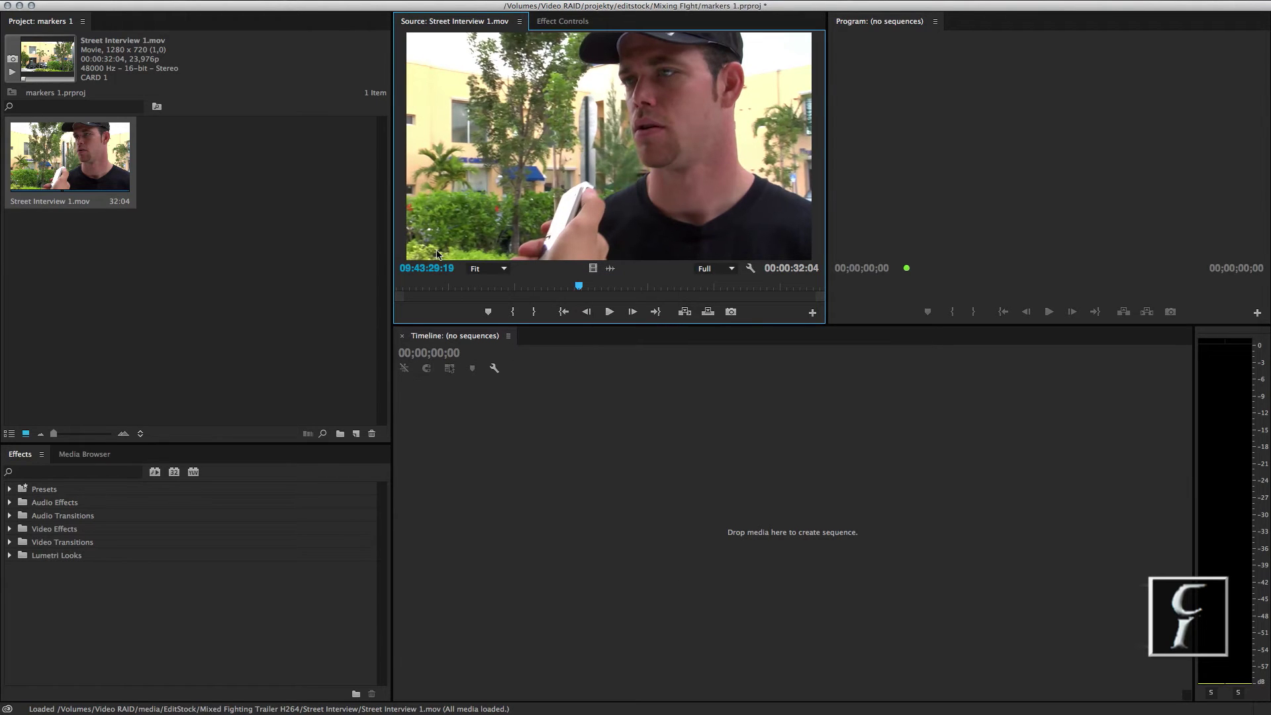
- Reopen the recent project markers 2.prproj and load Street Interview 1.mov for source viewing
{"action": "left_click", "coordinate": [123, 1]}
{"action": "mouse_move", "coordinate": [259, 35]}
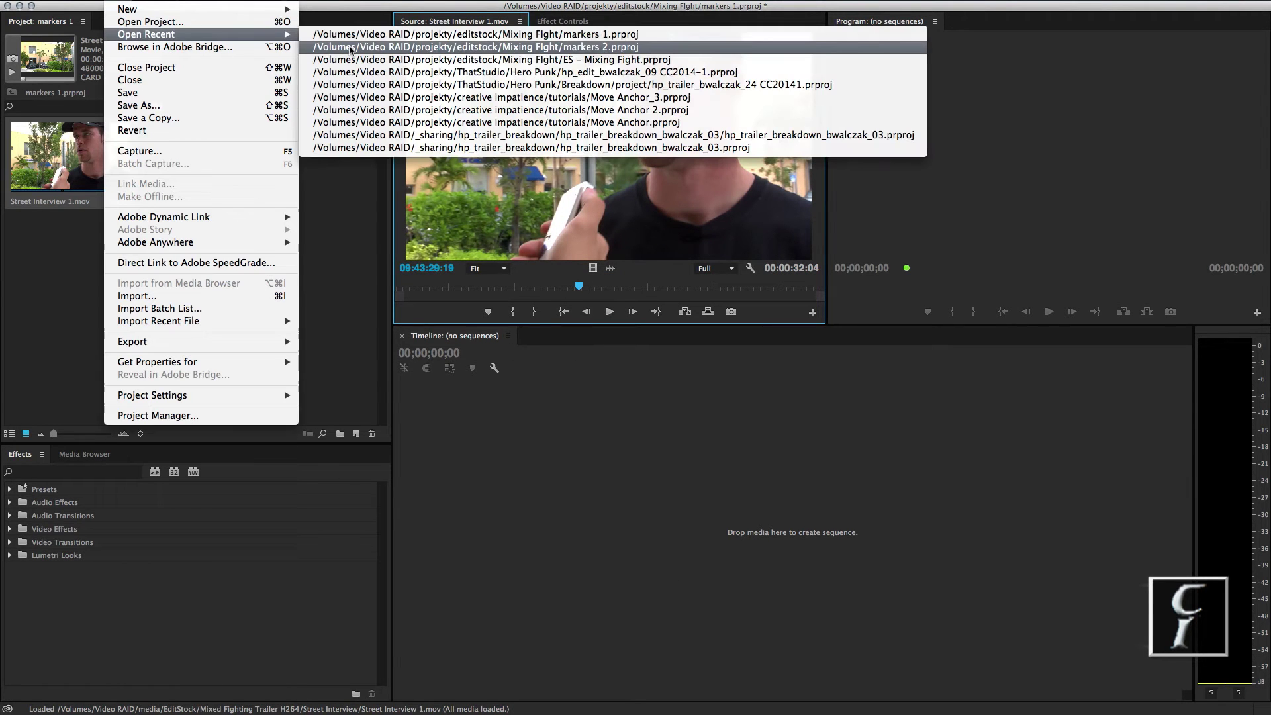
{"action": "left_click", "coordinate": [350, 48]}
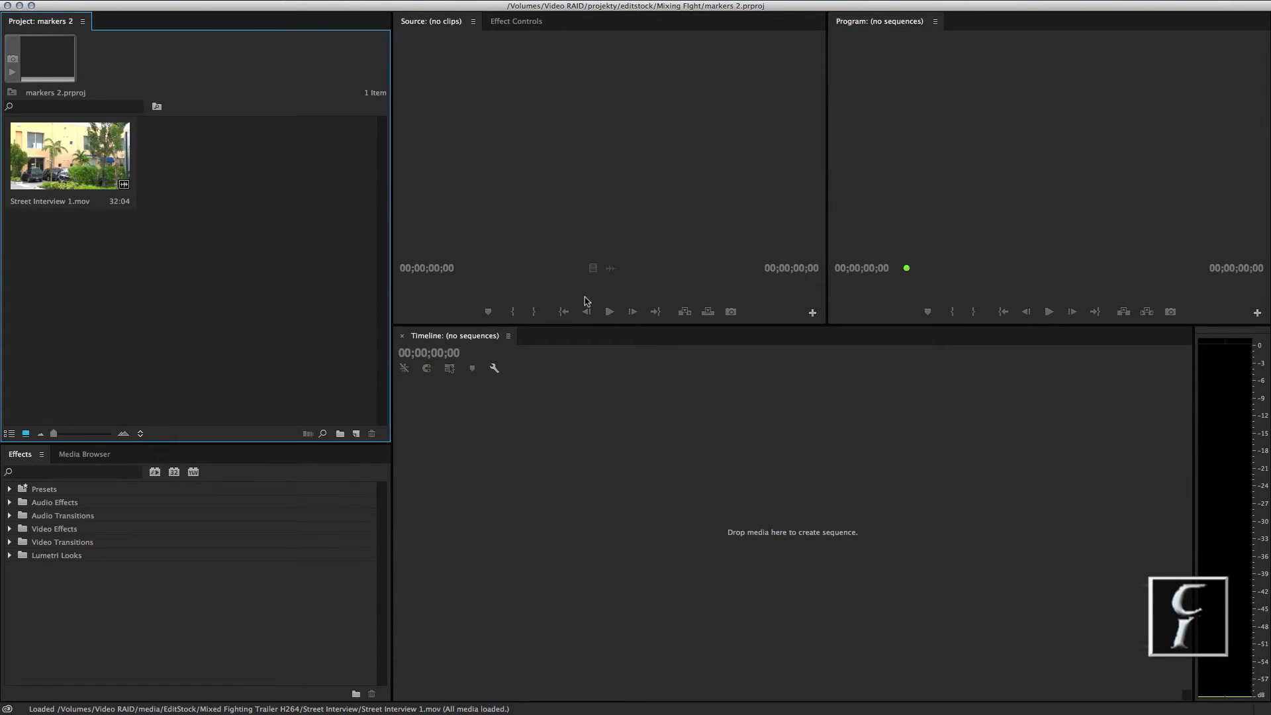
{"action": "double_click", "coordinate": [28, 153]}
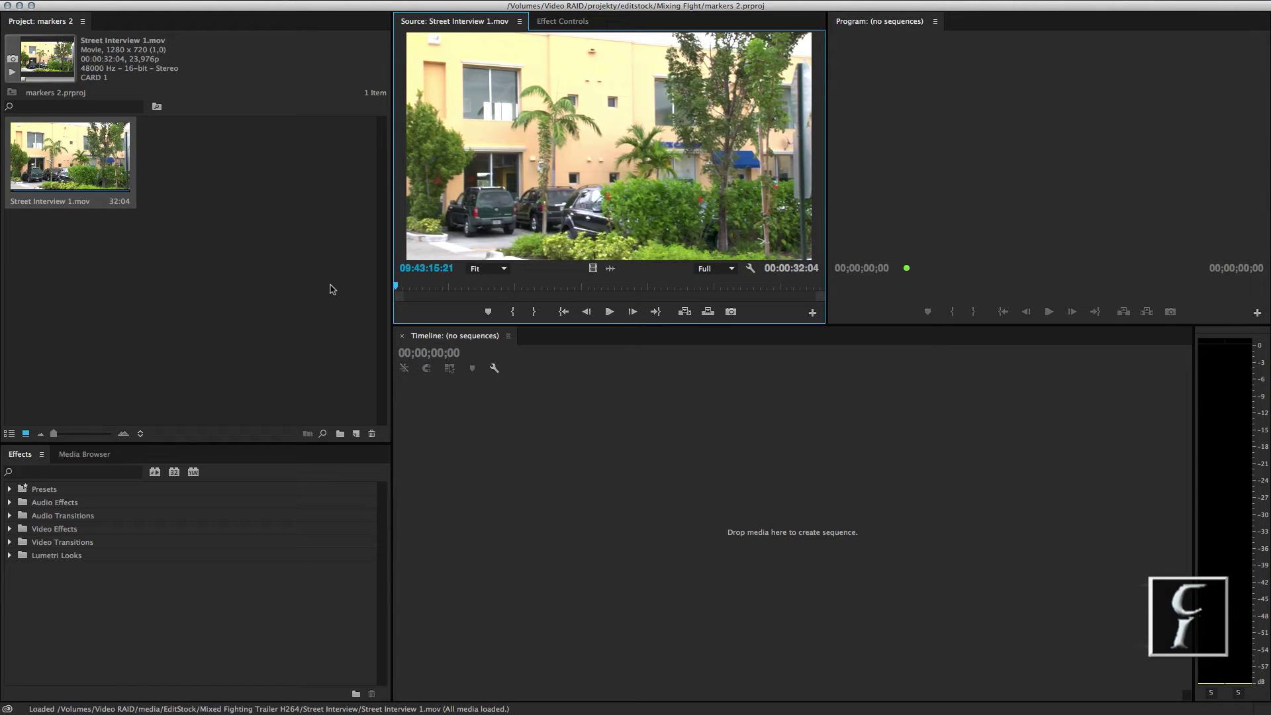
- Add a marker at 09:43:26:04 to the source clip and save the project
{"action": "left_click", "coordinate": [530, 286]}
{"action": "left_click", "coordinate": [489, 311]}
{"action": "left_click", "coordinate": [327, 272]}
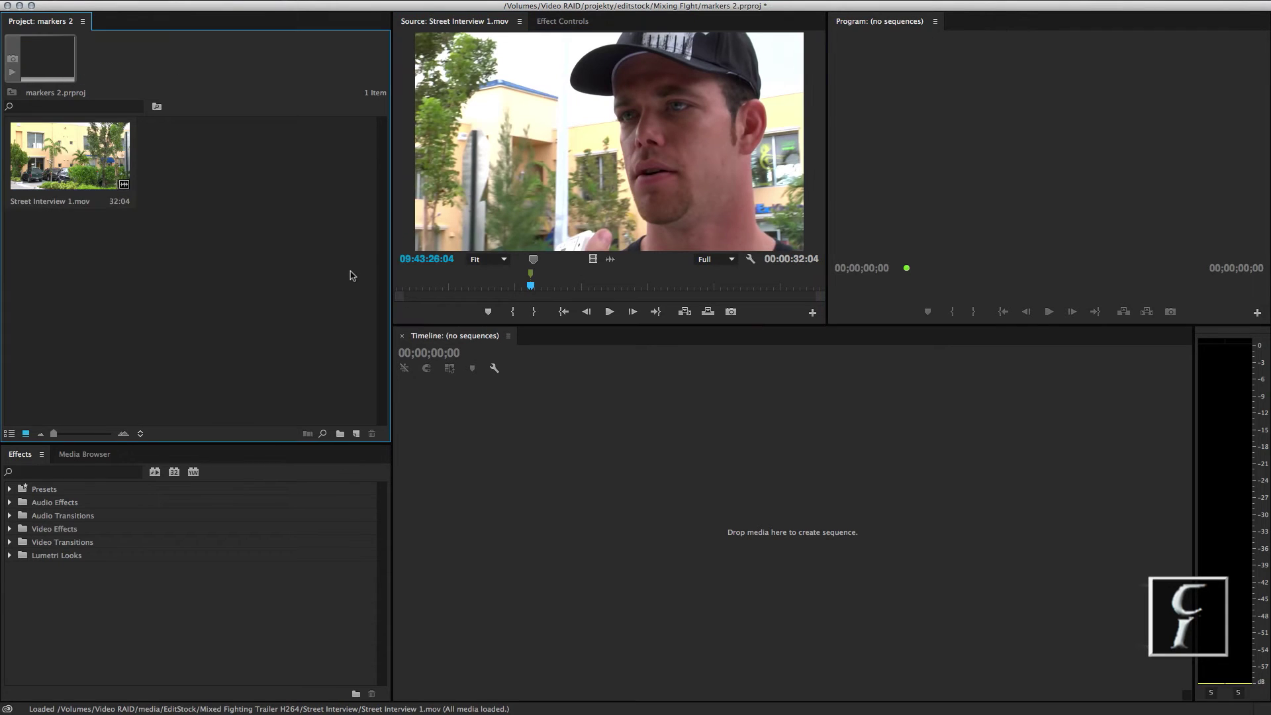
{"action": "key", "text": "super+s"}
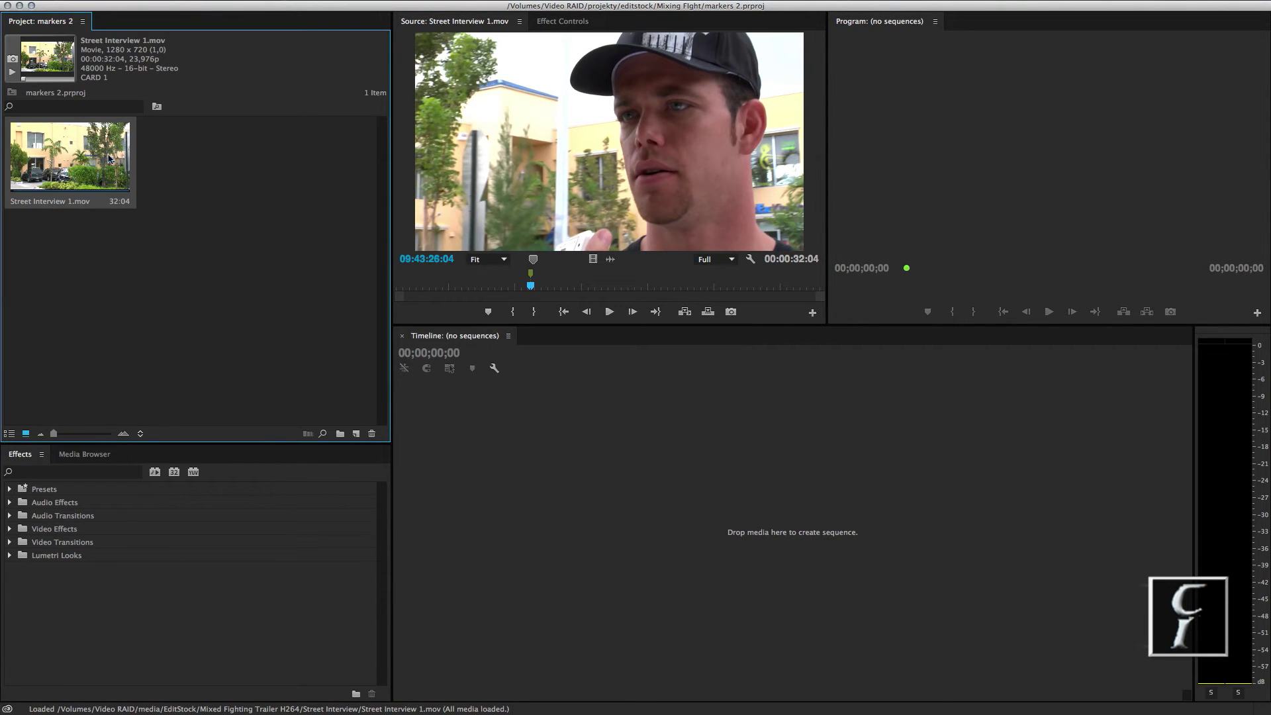
- Replace the clip's footage with the Street Interview 1.mov stored directly in media/EditStock/Mixed Fighting Trailer H264
{"action": "right_click", "coordinate": [118, 159]}
{"action": "left_click", "coordinate": [99, 371]}
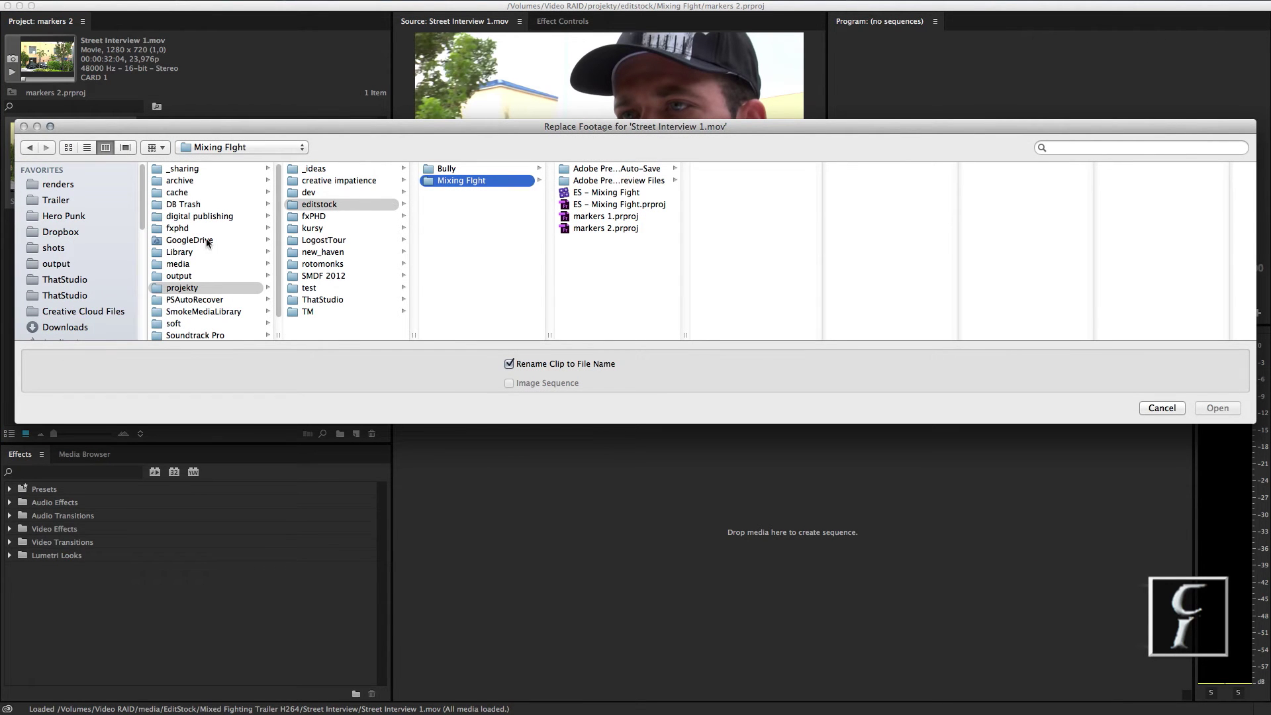
{"action": "left_click", "coordinate": [178, 263]}
{"action": "left_click", "coordinate": [320, 192]}
{"action": "left_click", "coordinate": [509, 168]}
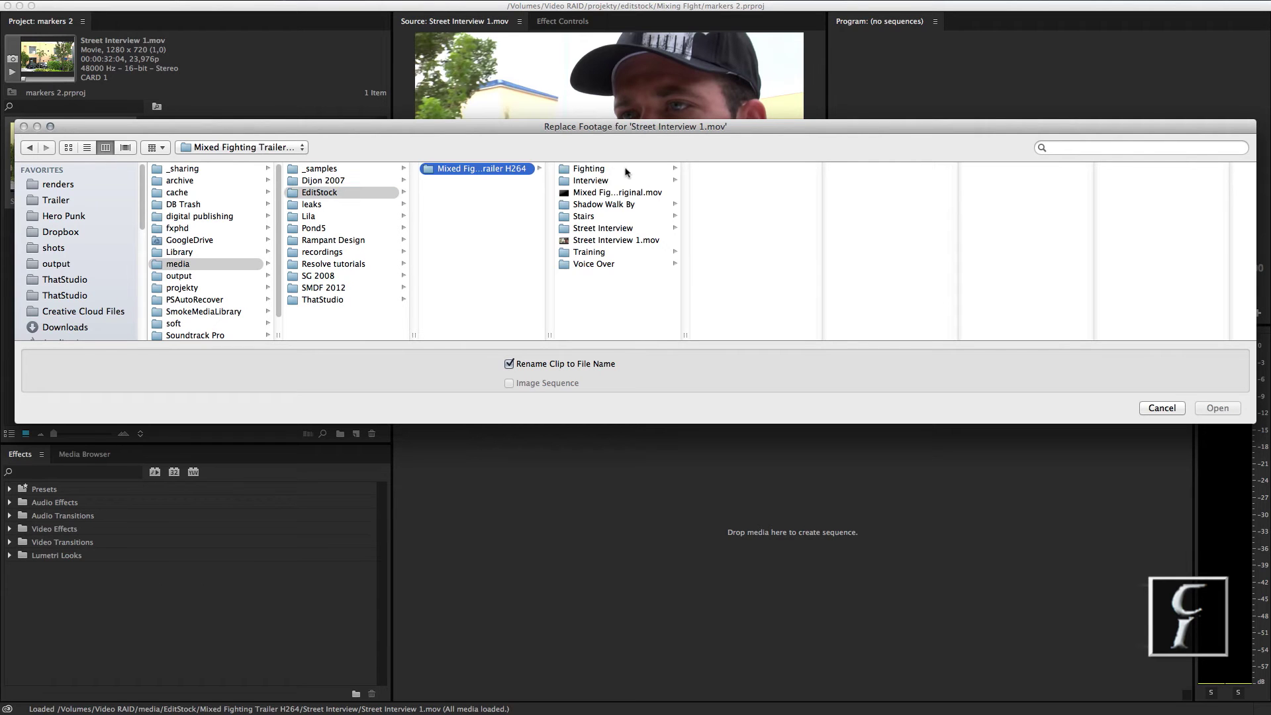
{"action": "left_click", "coordinate": [580, 238]}
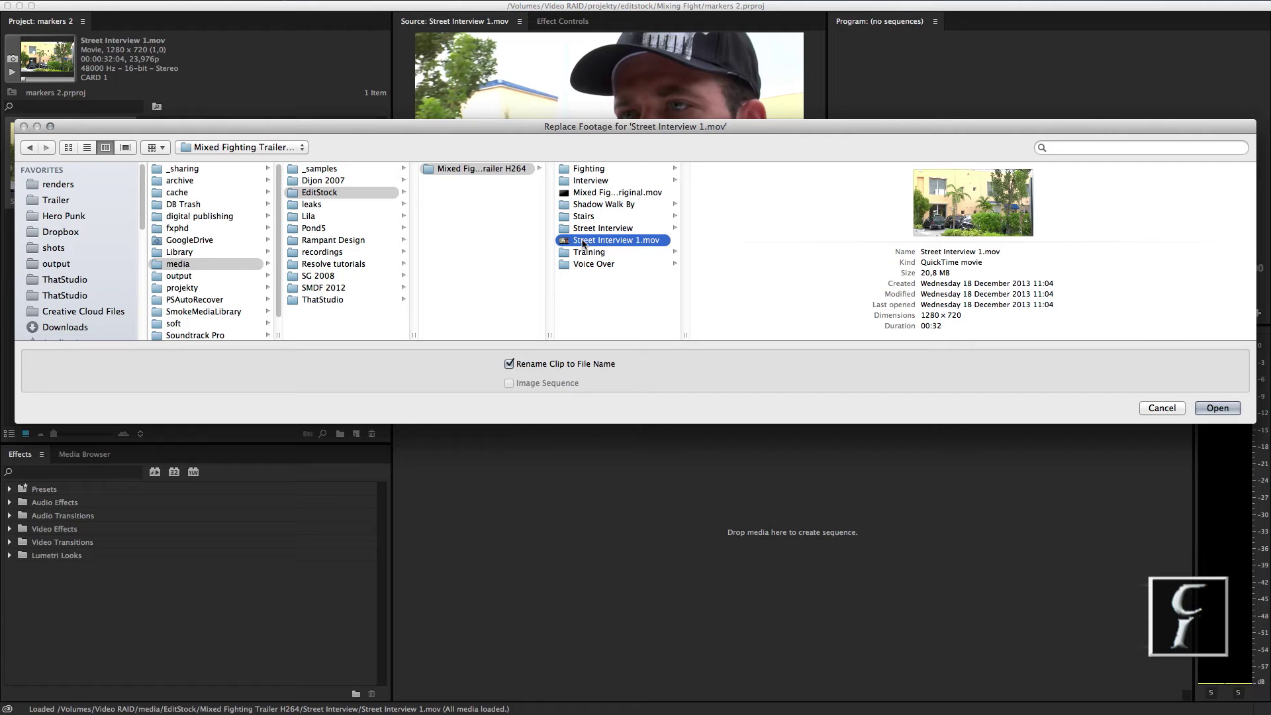
{"action": "double_click", "coordinate": [582, 242]}
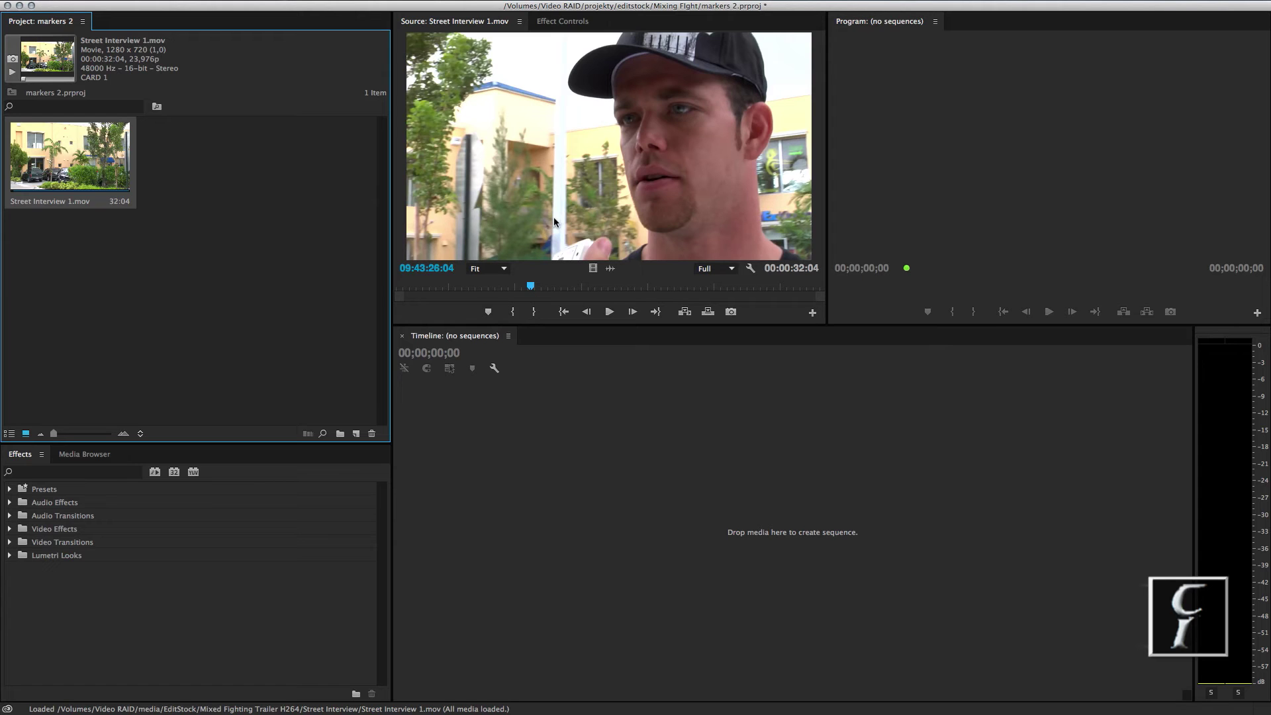
- Turn off Write clip markers to XMP in the Media preferences
{"action": "left_click", "coordinate": [60, 0]}
{"action": "mouse_move", "coordinate": [99, 30]}
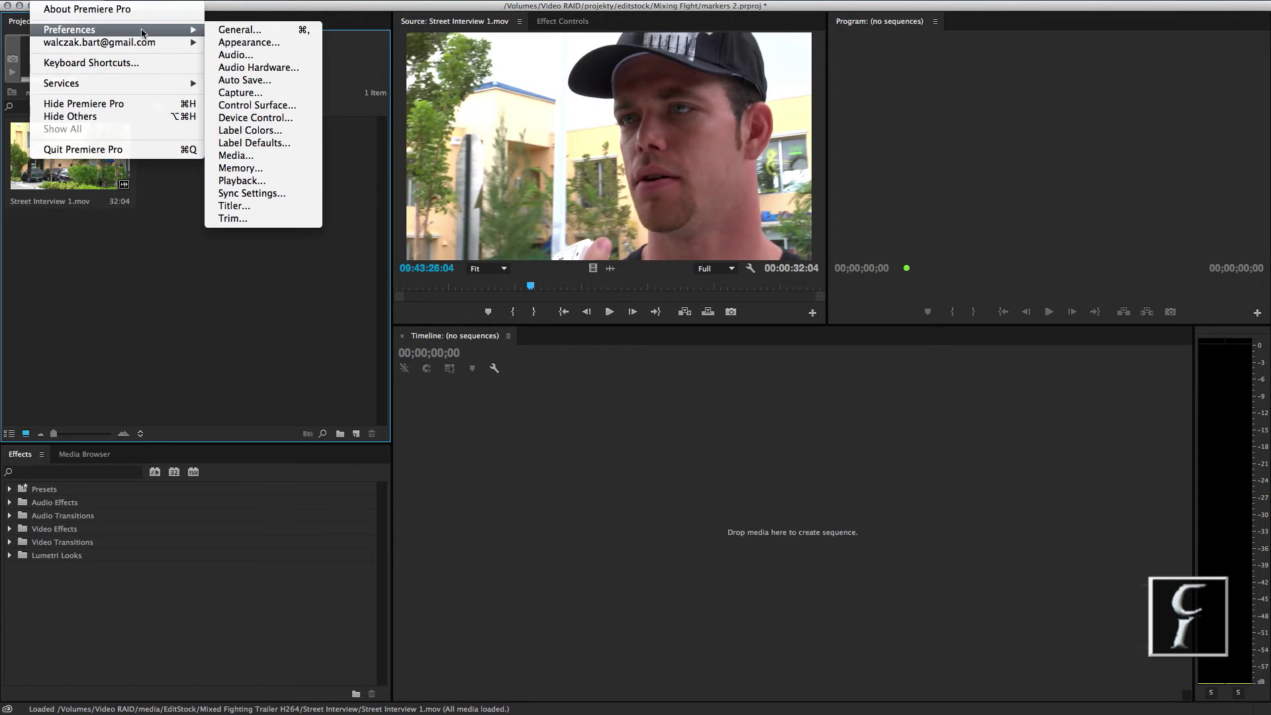
{"action": "left_click", "coordinate": [271, 156]}
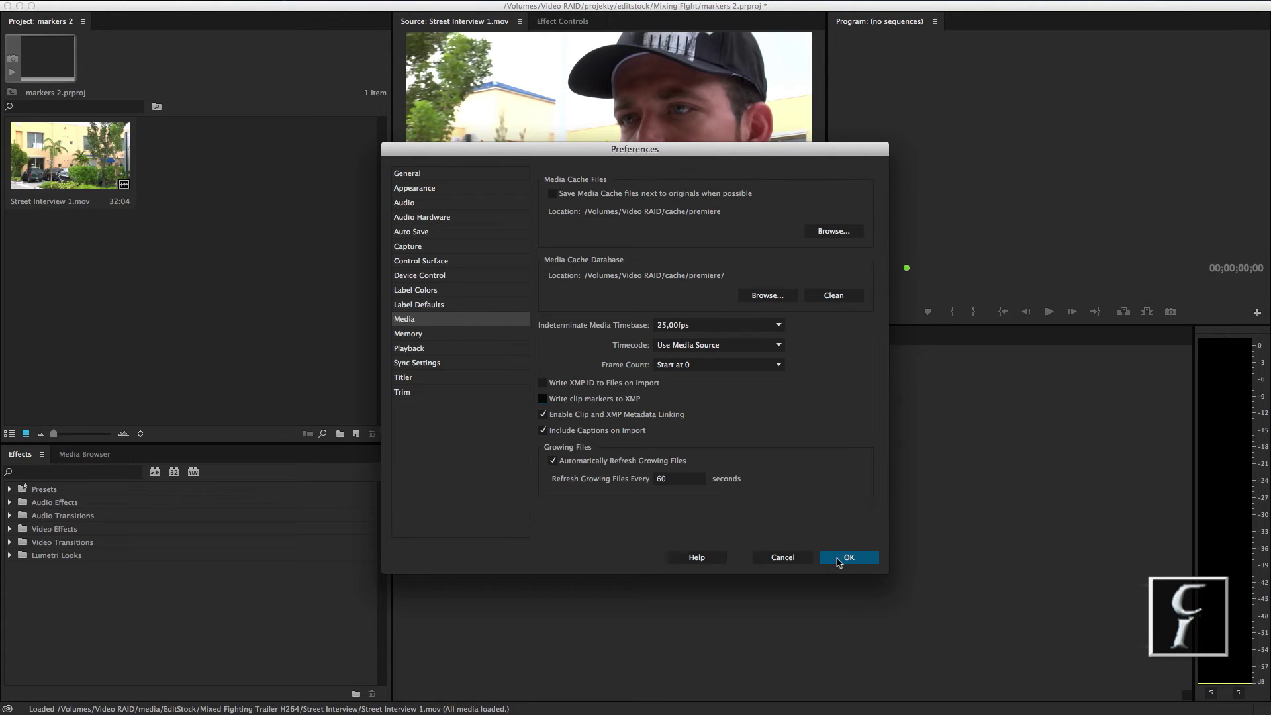
{"action": "left_click", "coordinate": [847, 558]}
- Add a marker at 09:43:36:08 to the source clip and save the project
{"action": "left_click_drag", "start_coordinate": [531, 287], "coordinate": [665, 286]}
{"action": "left_click", "coordinate": [487, 312]}
{"action": "key", "text": "super+s"}
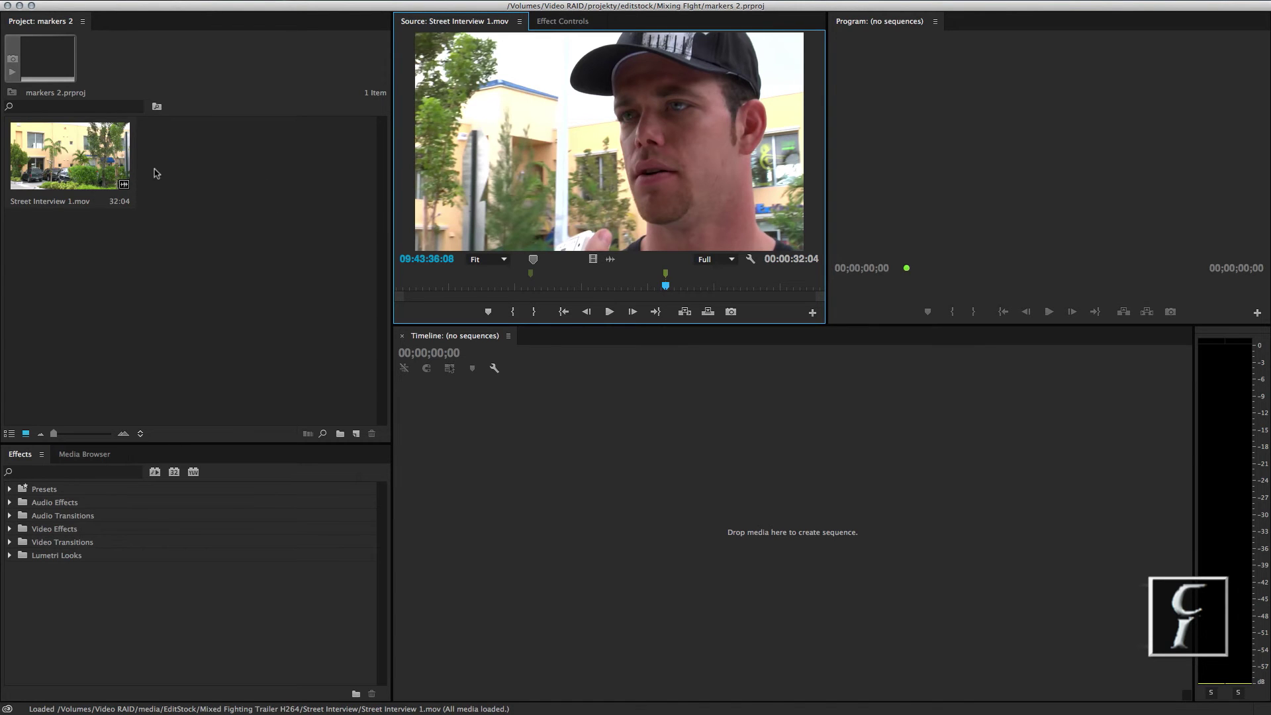
- Replace the clip's footage with Street Interview 1.mov from the Street Interview subfolder and scrub the source clip to check its markers
{"action": "right_click", "coordinate": [77, 157]}
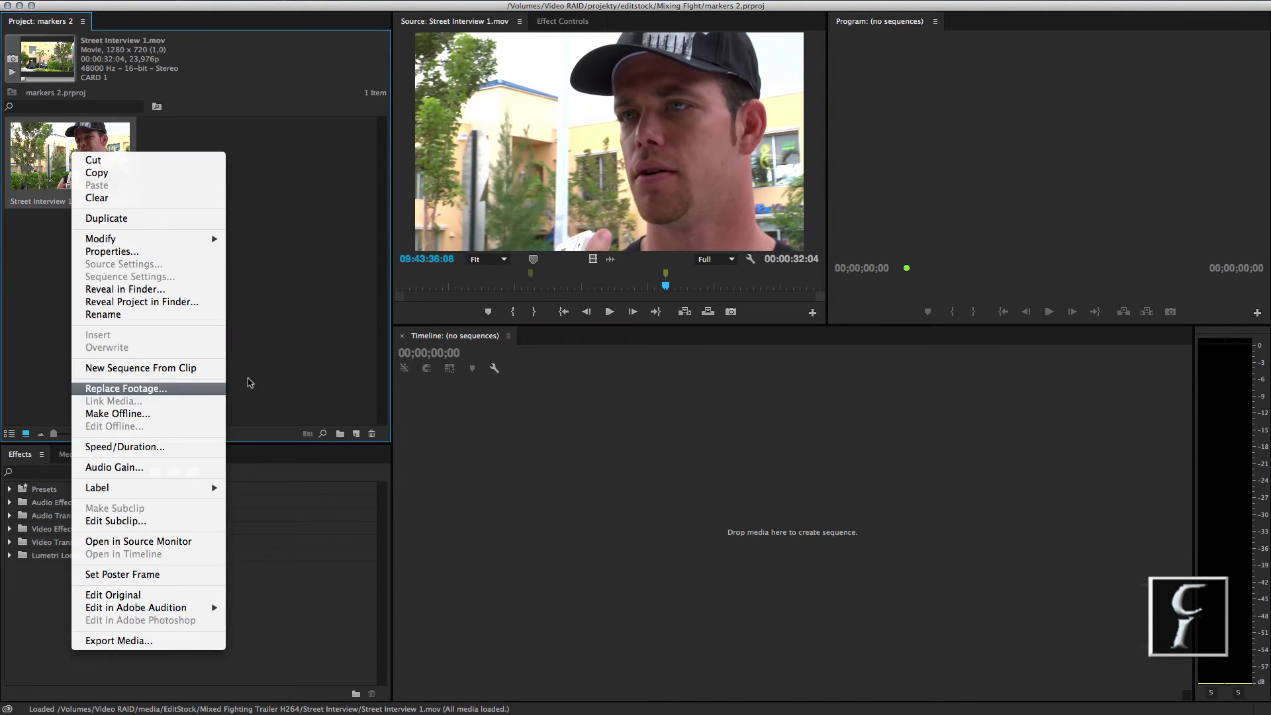
{"action": "left_click", "coordinate": [338, 359]}
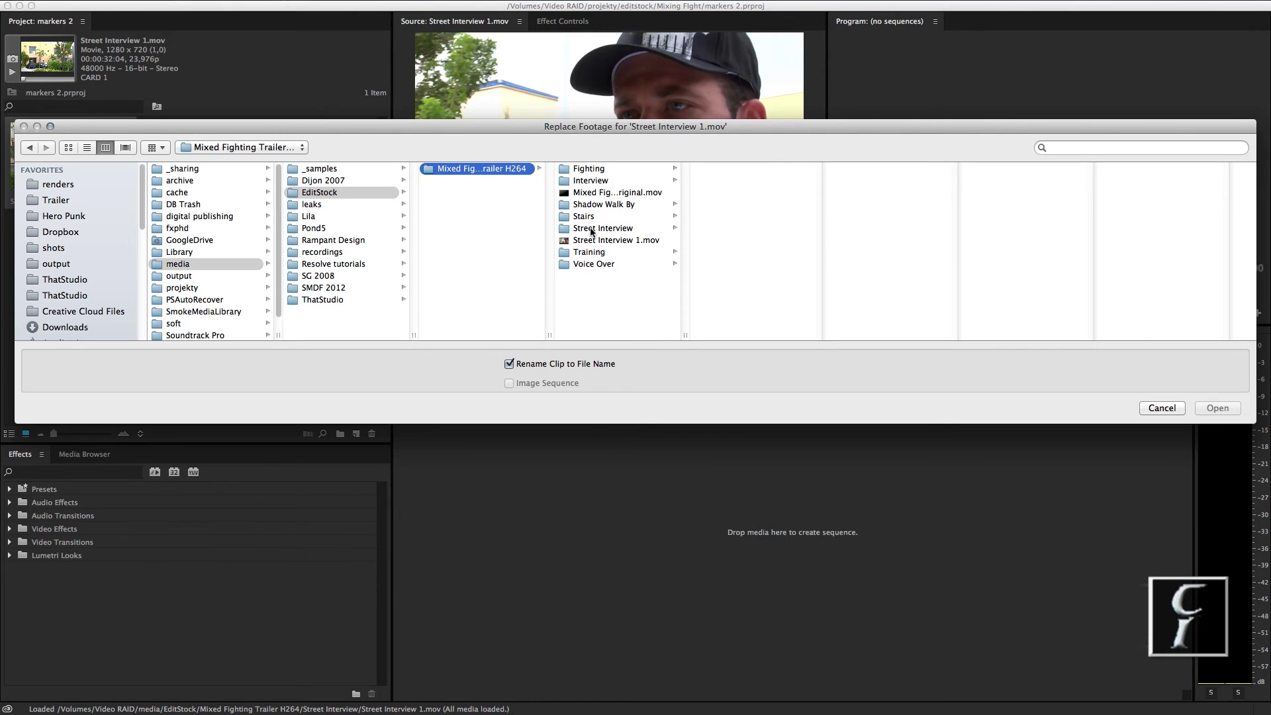
{"action": "left_click", "coordinate": [591, 228]}
{"action": "double_click", "coordinate": [733, 169]}
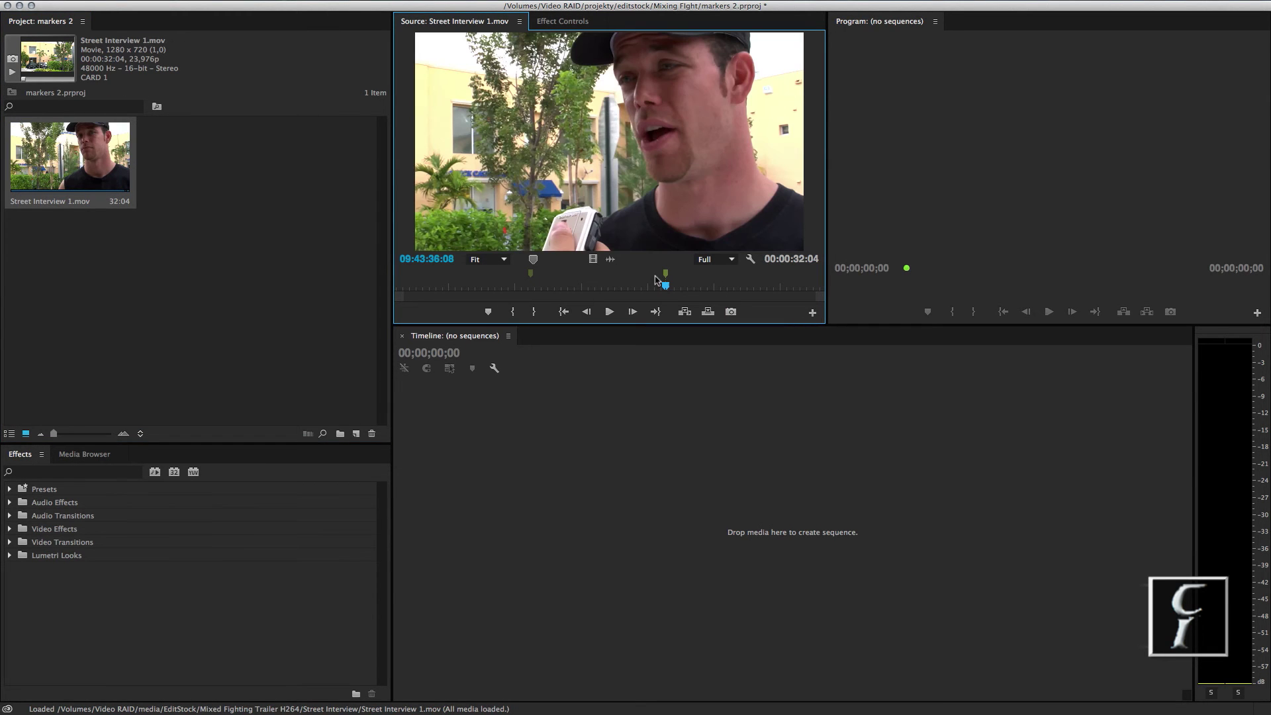
{"action": "left_click_drag", "start_coordinate": [548, 289], "coordinate": [595, 286]}
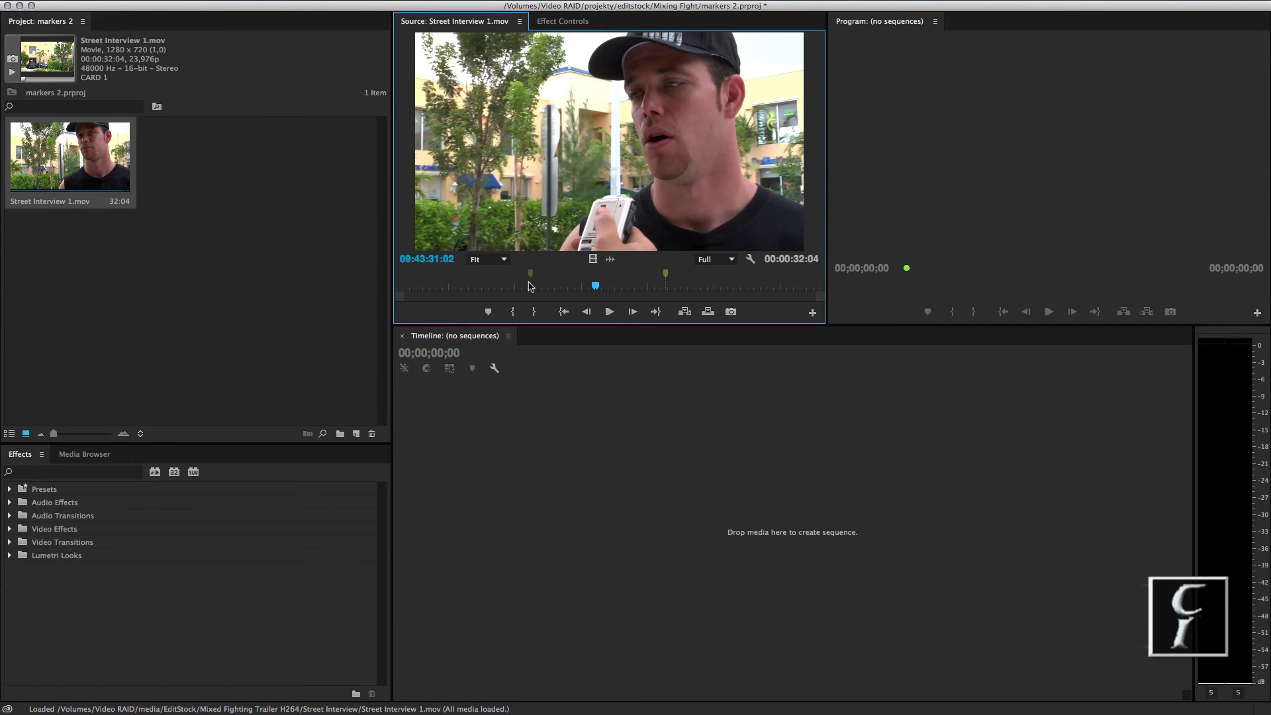
{"action": "left_click", "coordinate": [519, 288]}
{"action": "left_click_drag", "start_coordinate": [519, 289], "coordinate": [544, 287]}
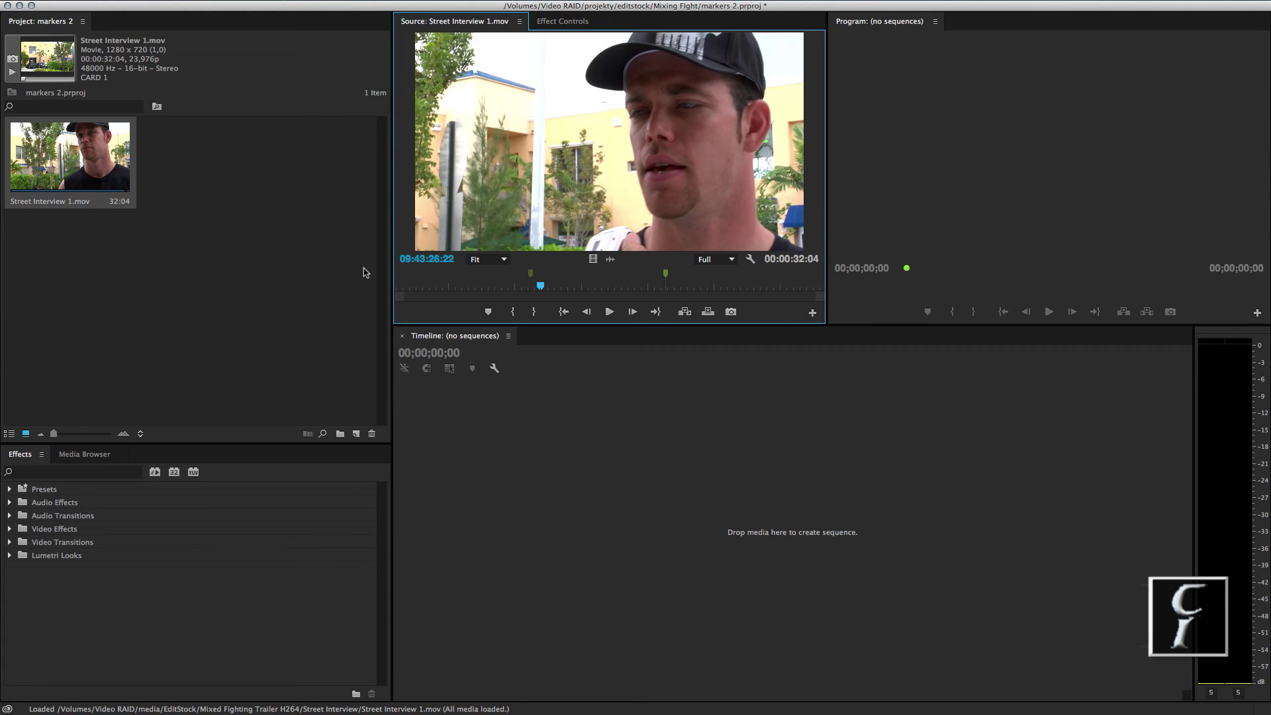
- Review the General project settings and close them without making changes
{"action": "left_click", "coordinate": [84, 1]}
{"action": "mouse_move", "coordinate": [87, 31]}
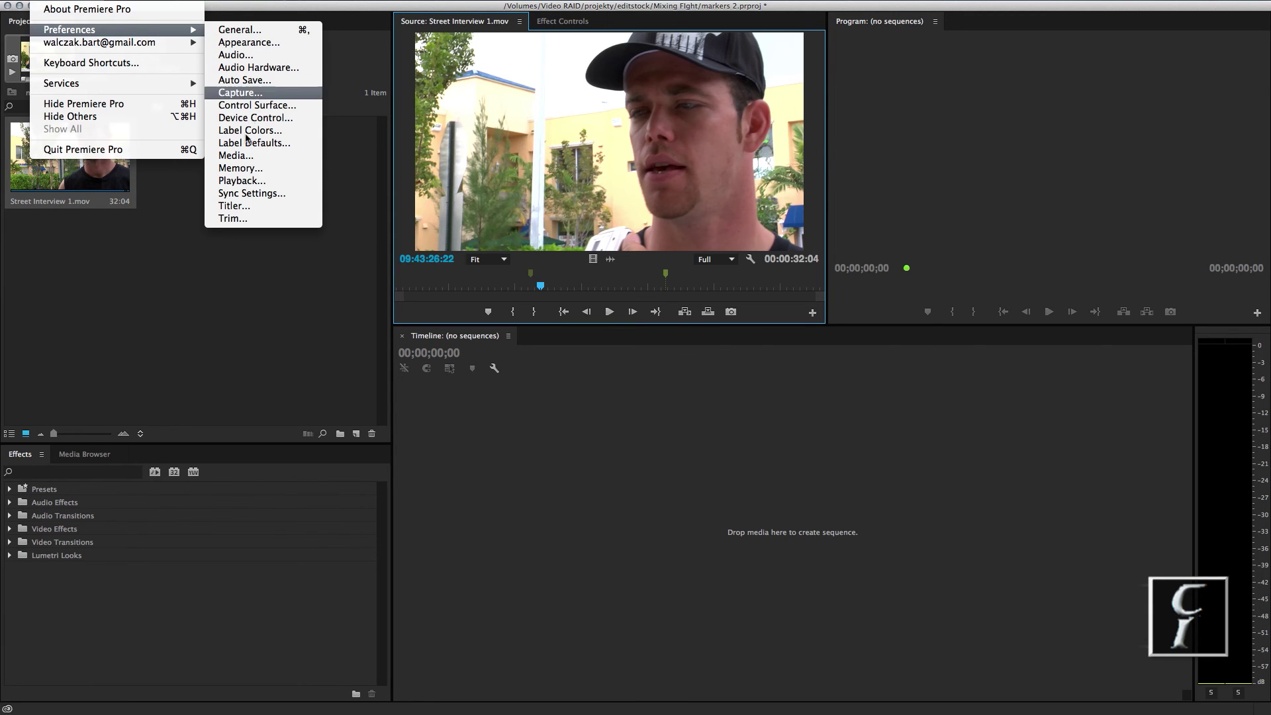
{"action": "mouse_move", "coordinate": [119, 5]}
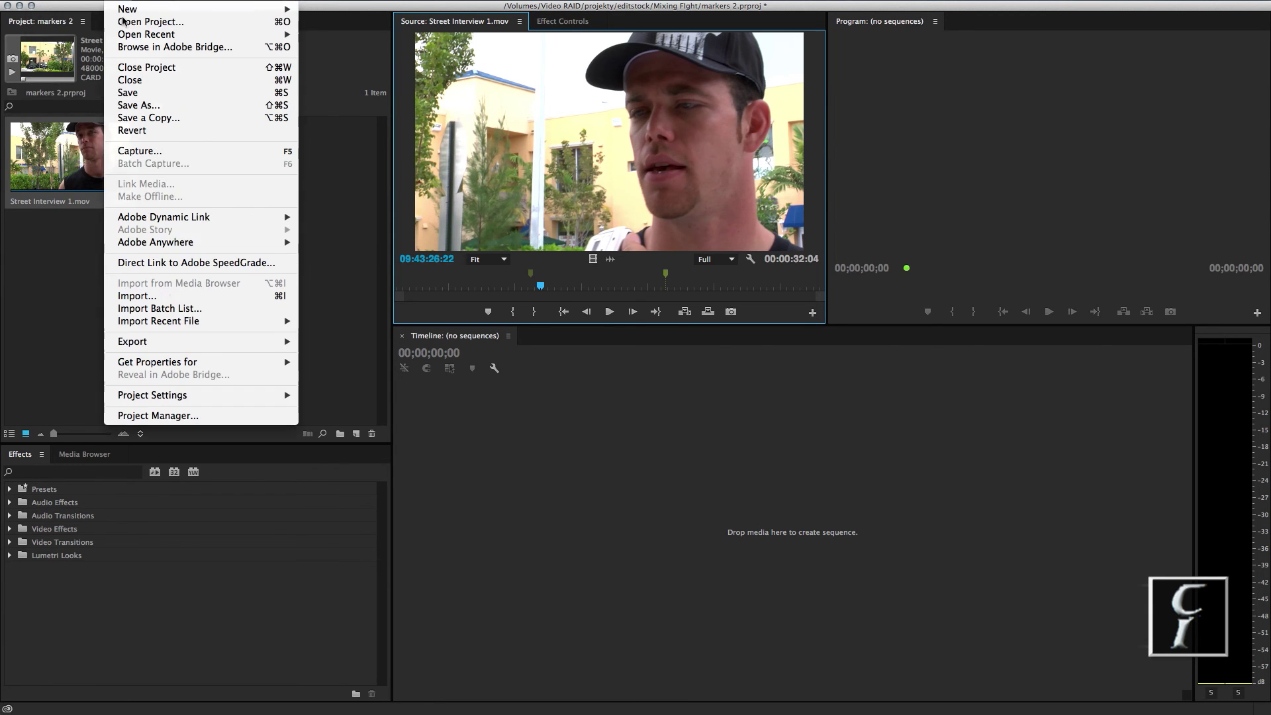
{"action": "mouse_move", "coordinate": [206, 398]}
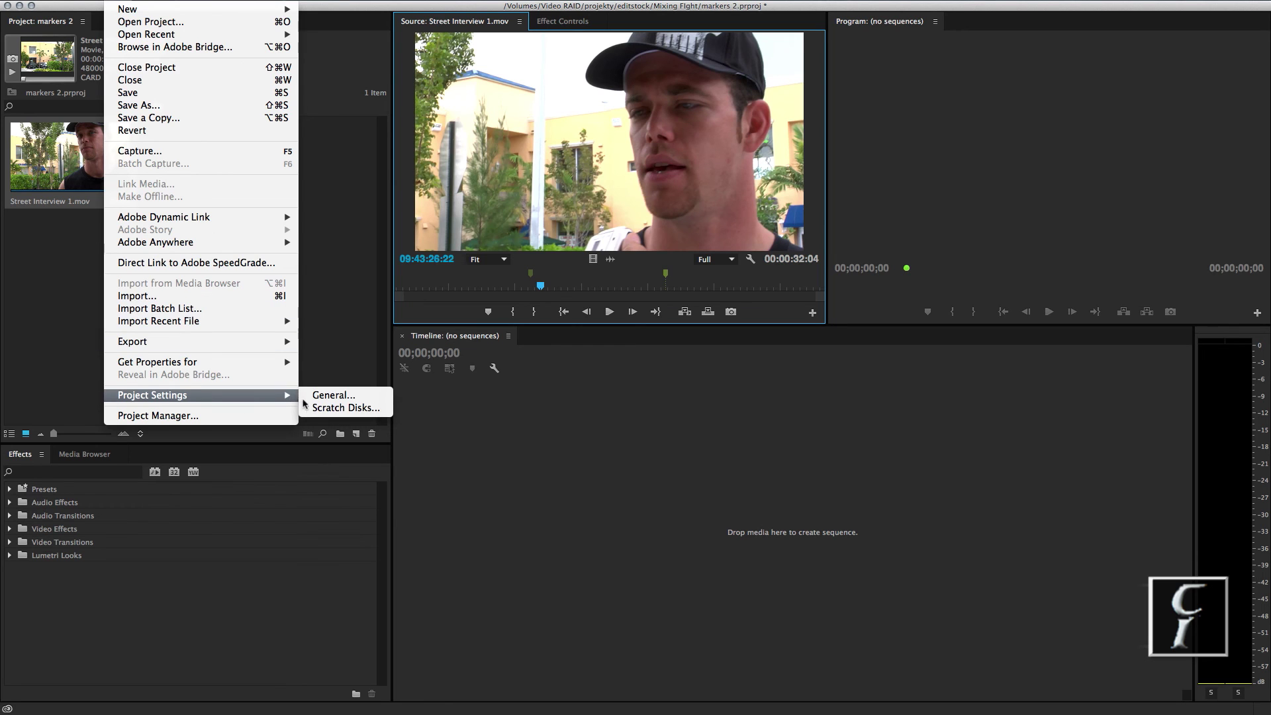
{"action": "left_click", "coordinate": [331, 395]}
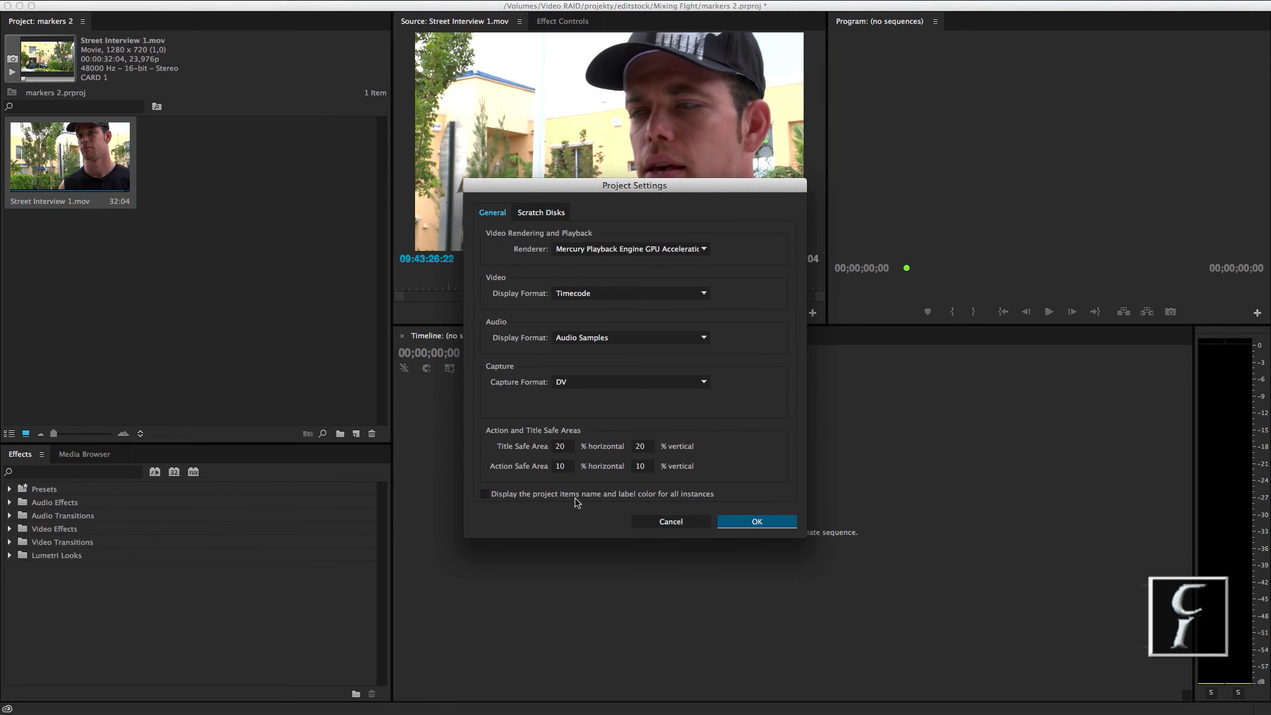
{"action": "left_click", "coordinate": [671, 520]}
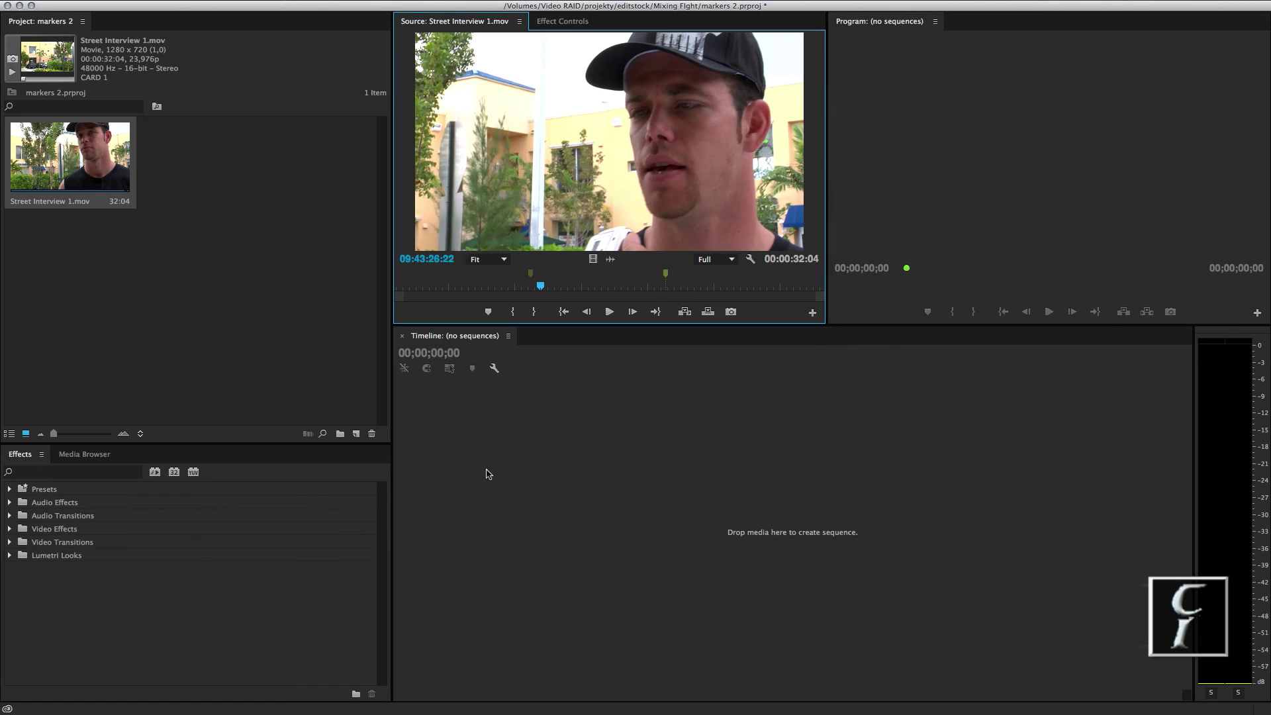